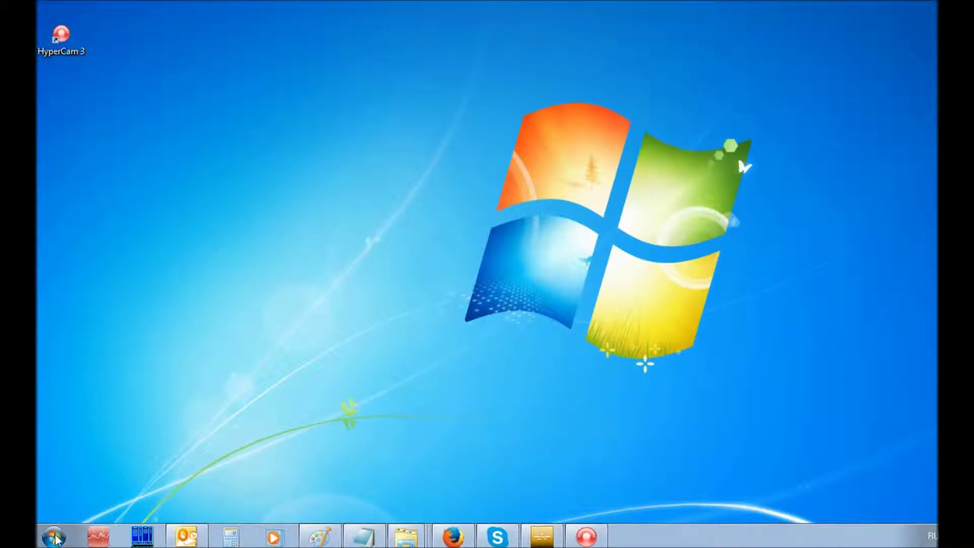
Open Task Scheduler from the Windows System Tools accessories
click(54, 539)
click(66, 476)
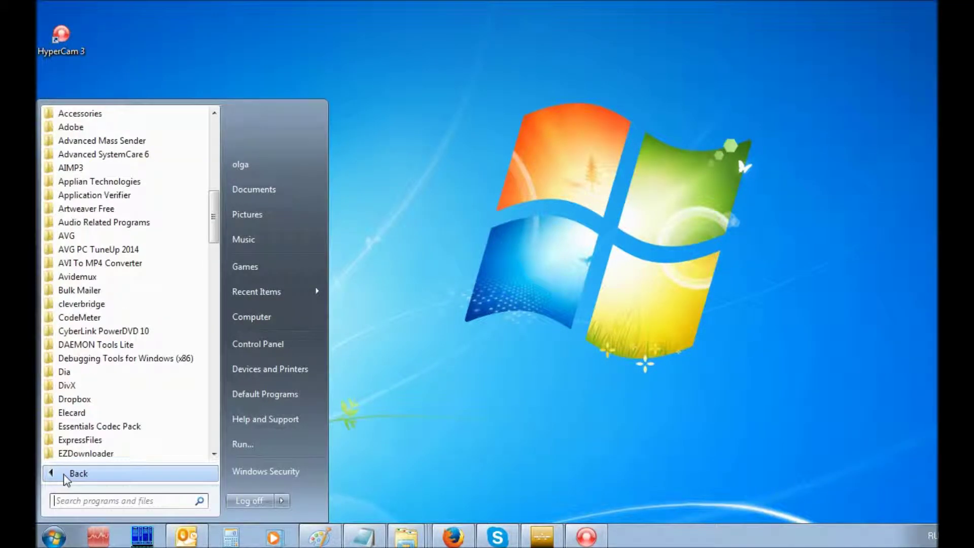
click(106, 116)
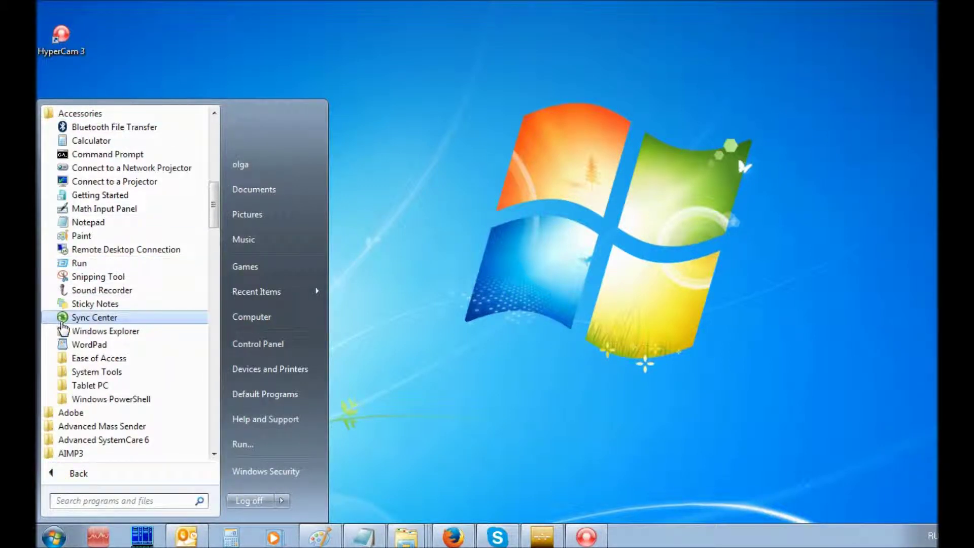
click(81, 372)
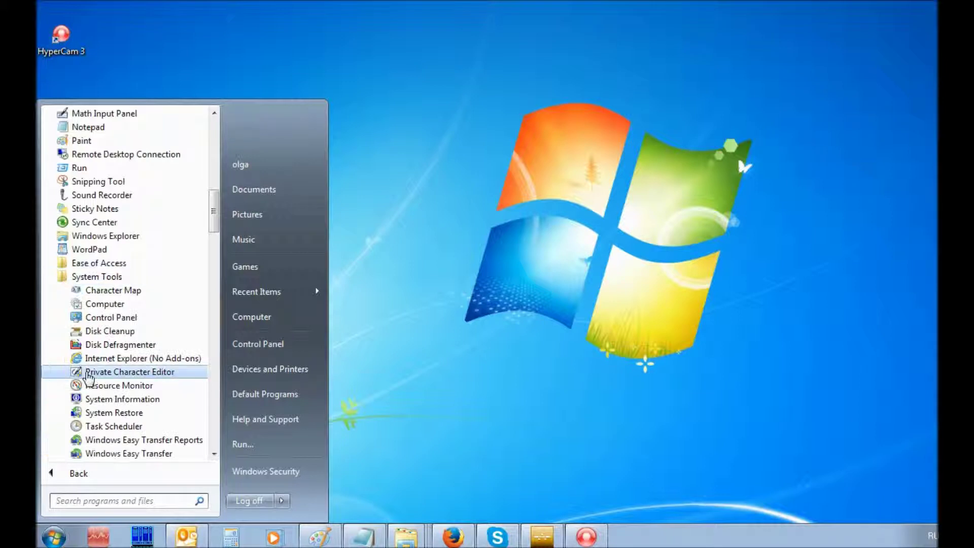
scroll(101, 360, down, 1)
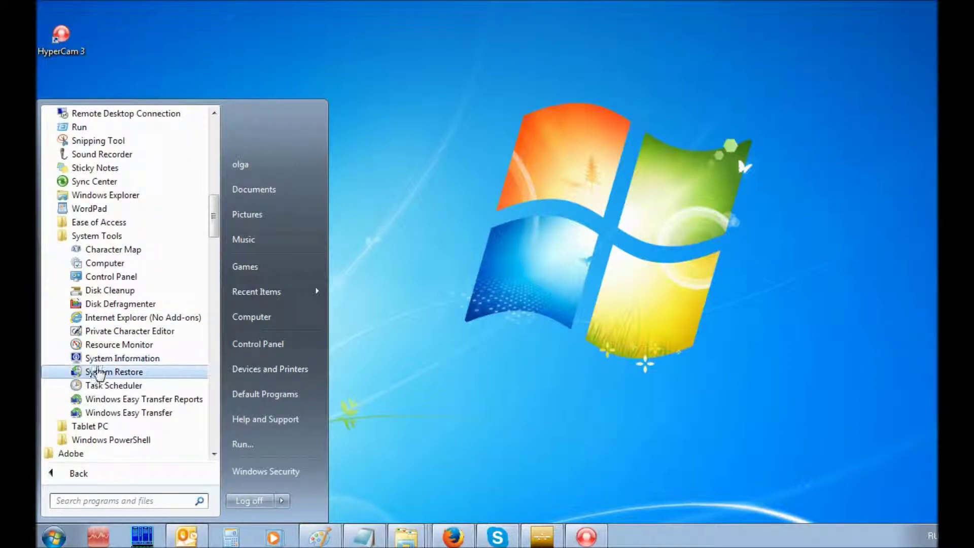
click(106, 388)
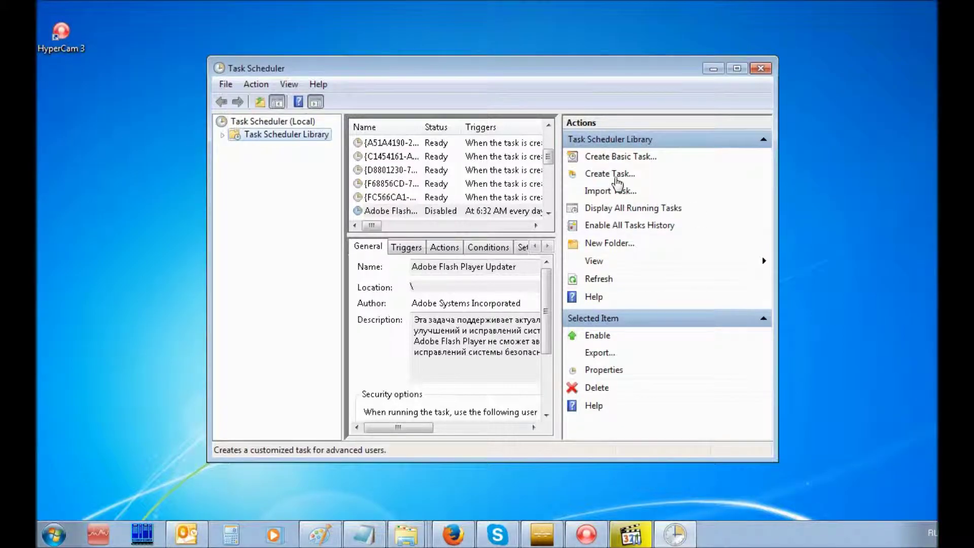
Start creating a new scheduled task and name it HyperCam_open
click(615, 175)
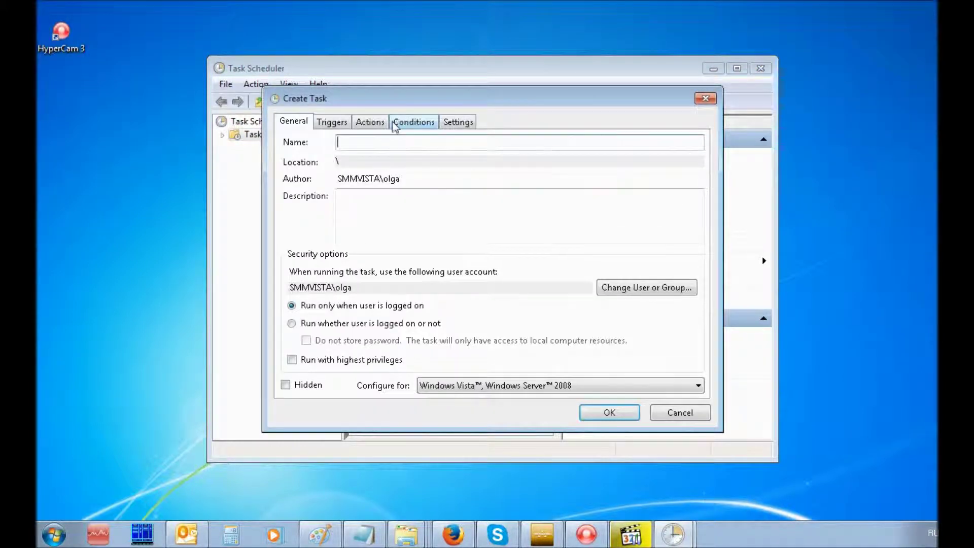
key(alt+shift)
text(HyperCam)
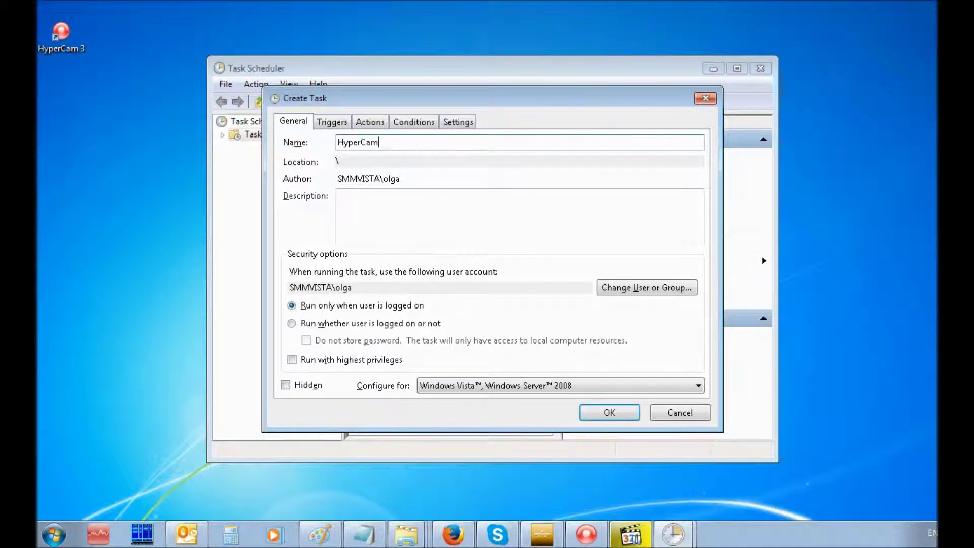
text(_open)
Add a Start a program action to the task that runs SMM_HyperCam.exe from the HyperCam 3 program folder
click(370, 121)
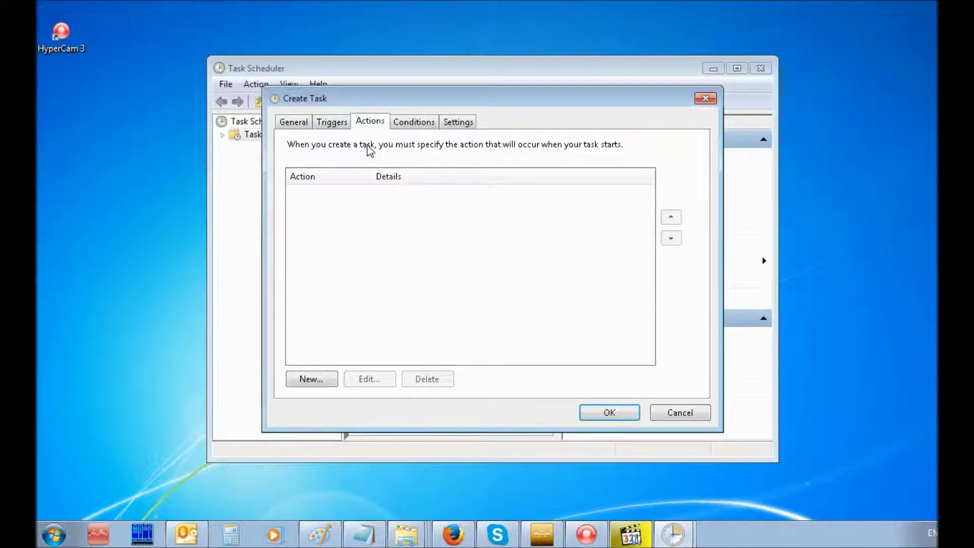
click(325, 380)
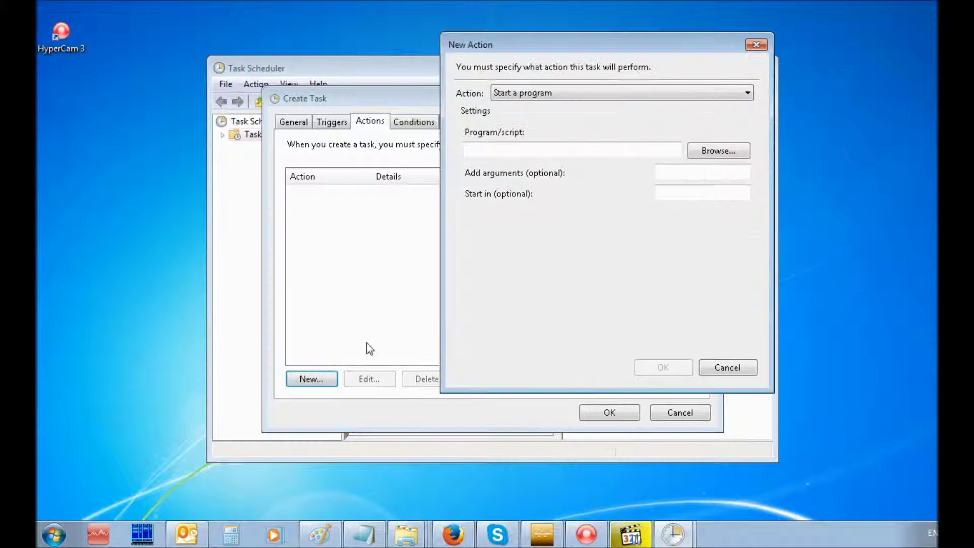
click(699, 152)
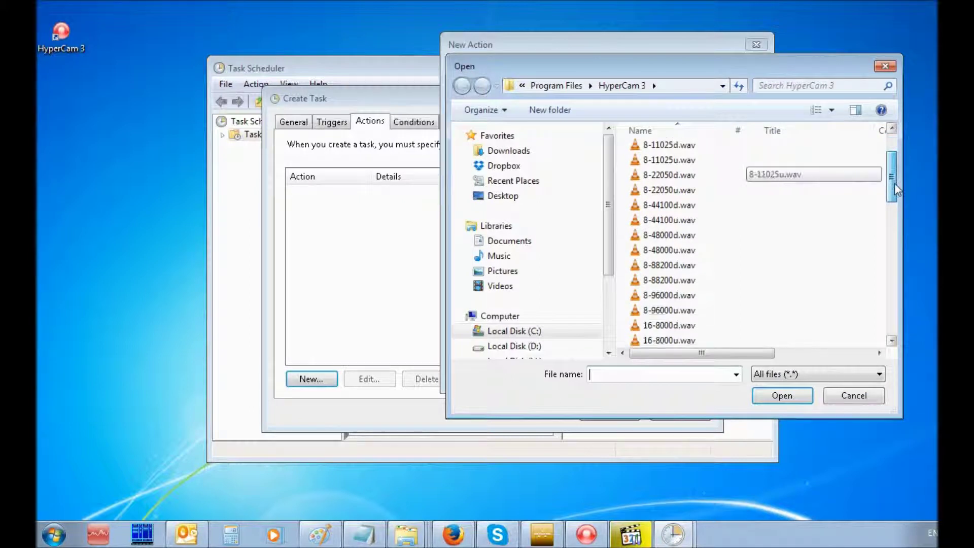
drag(896, 184, 862, 303)
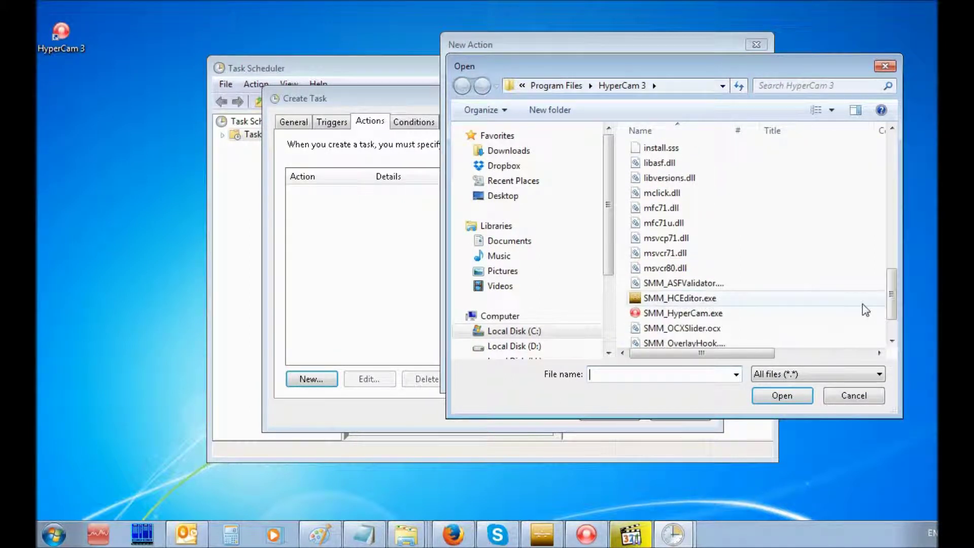
click(704, 315)
click(782, 396)
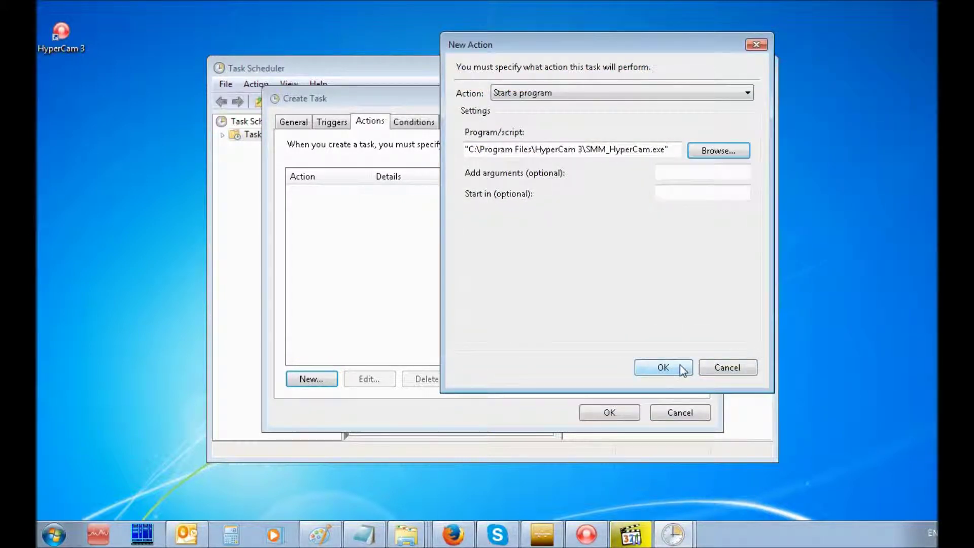
click(681, 369)
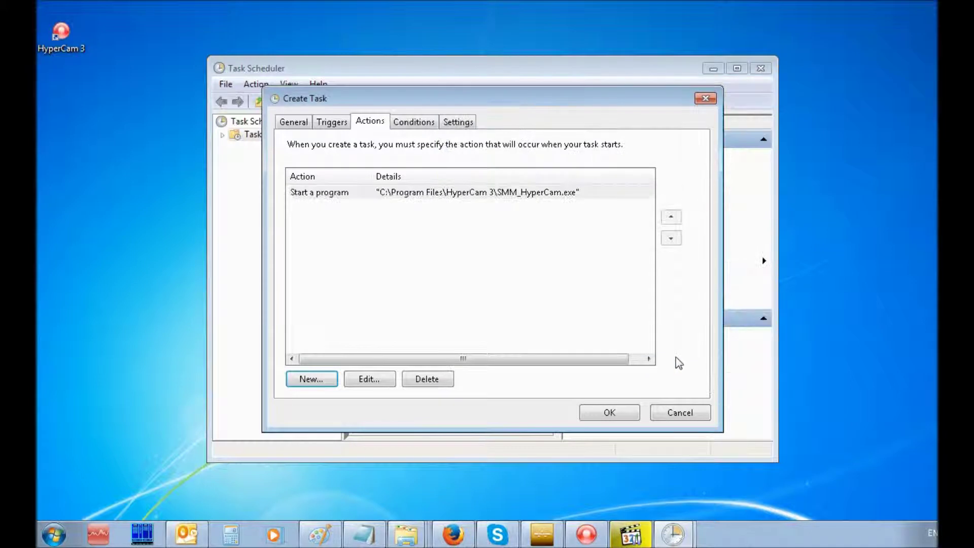
Add a trigger that begins the task at log on of any user, and save the task
click(336, 126)
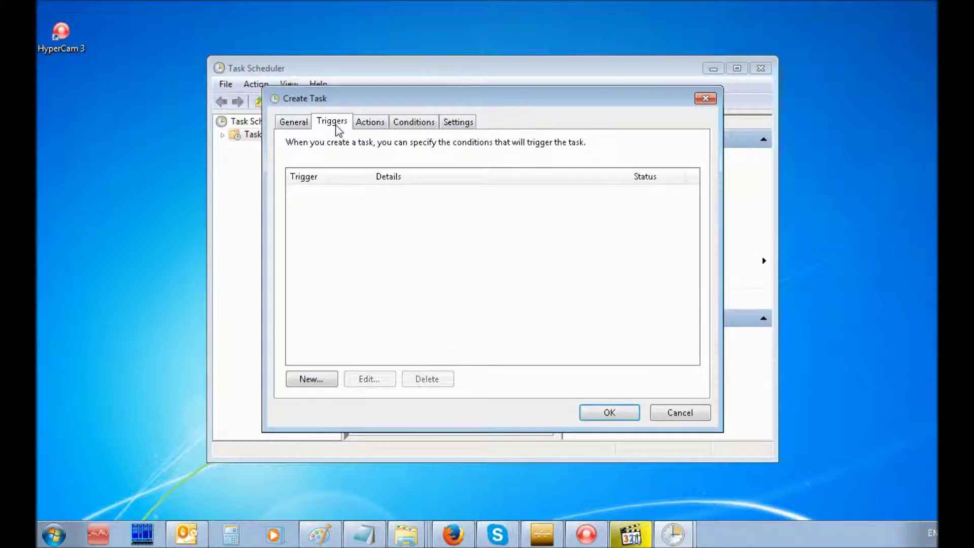
click(312, 380)
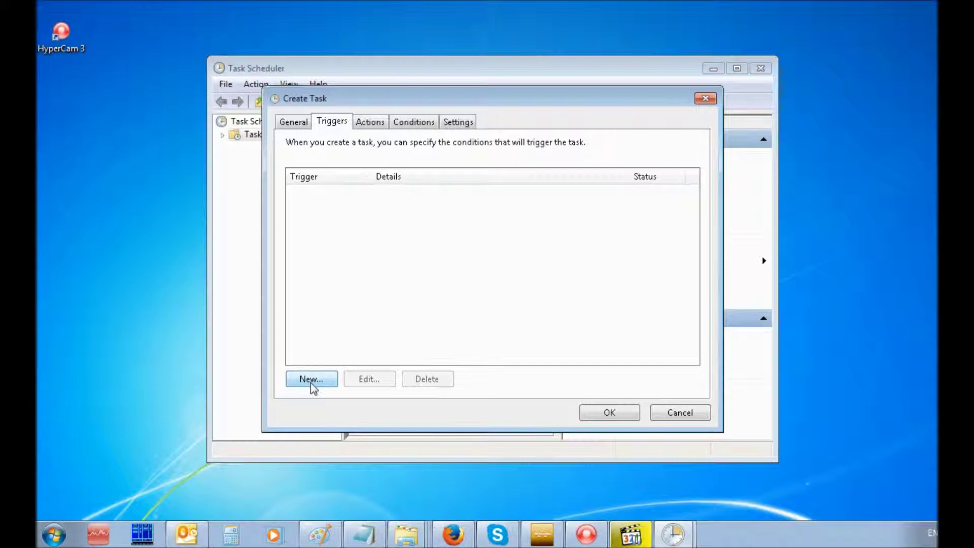
click(311, 381)
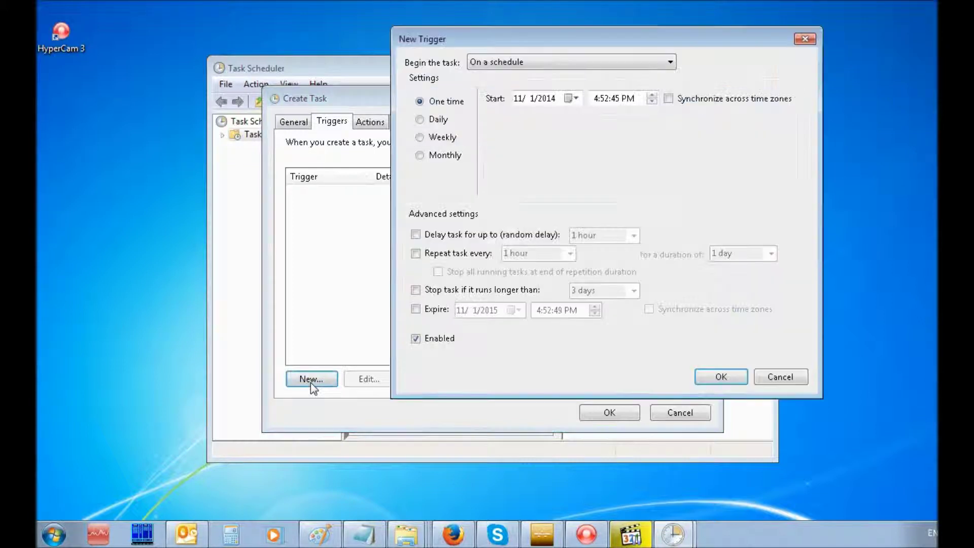
click(526, 63)
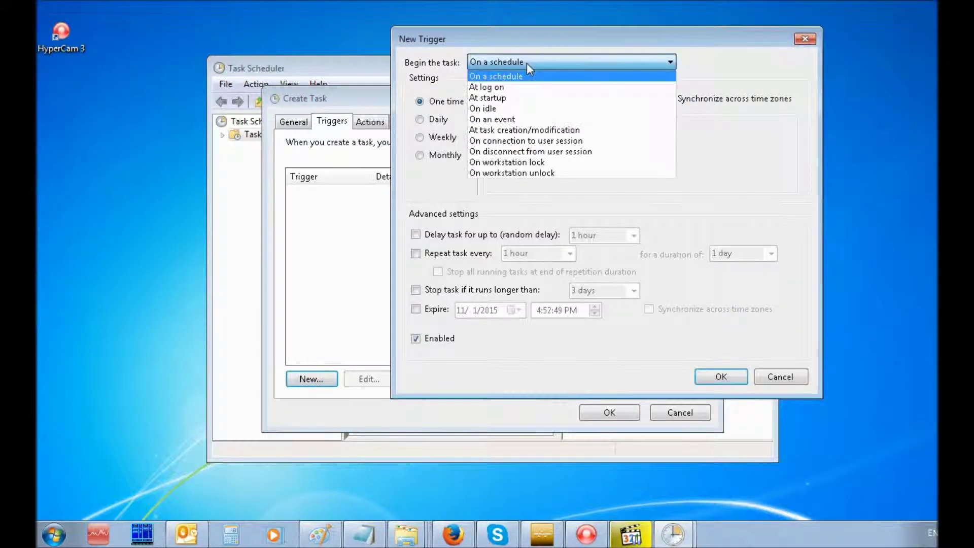
click(518, 89)
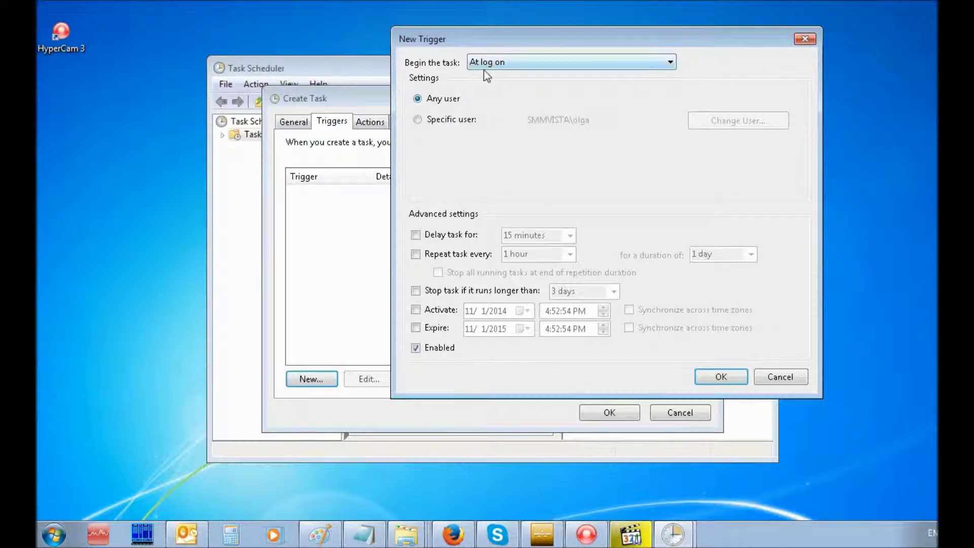
click(719, 378)
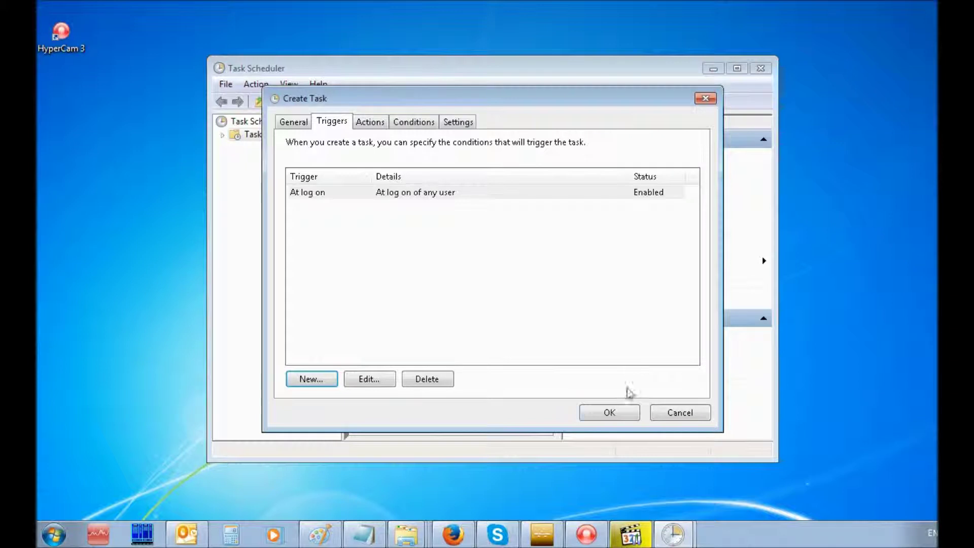
click(614, 415)
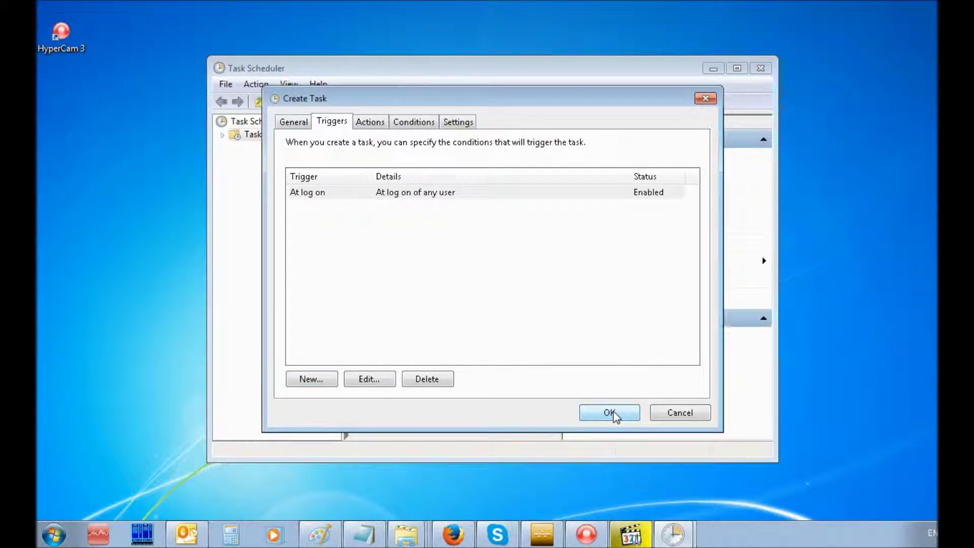
click(614, 413)
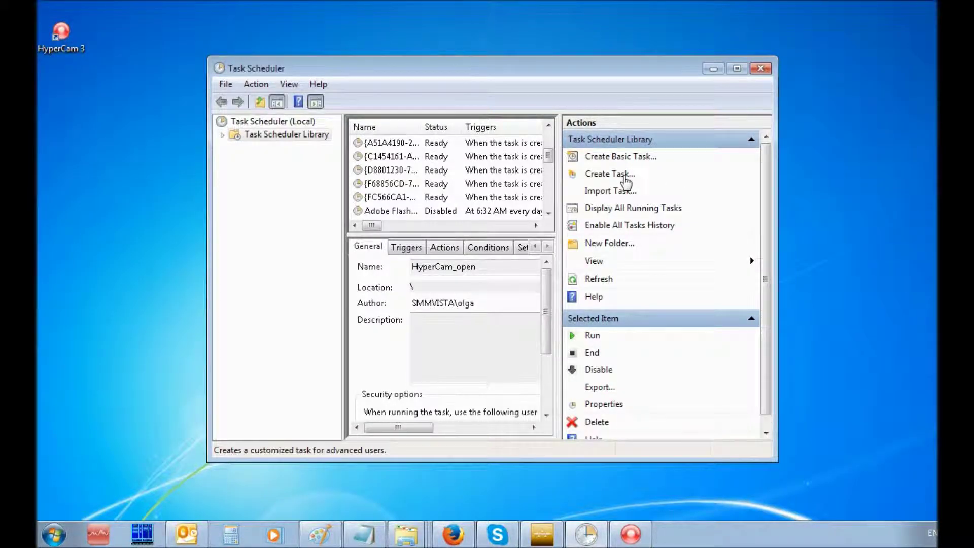
Start creating another scheduled task and name it HyperCam_start_record
click(623, 176)
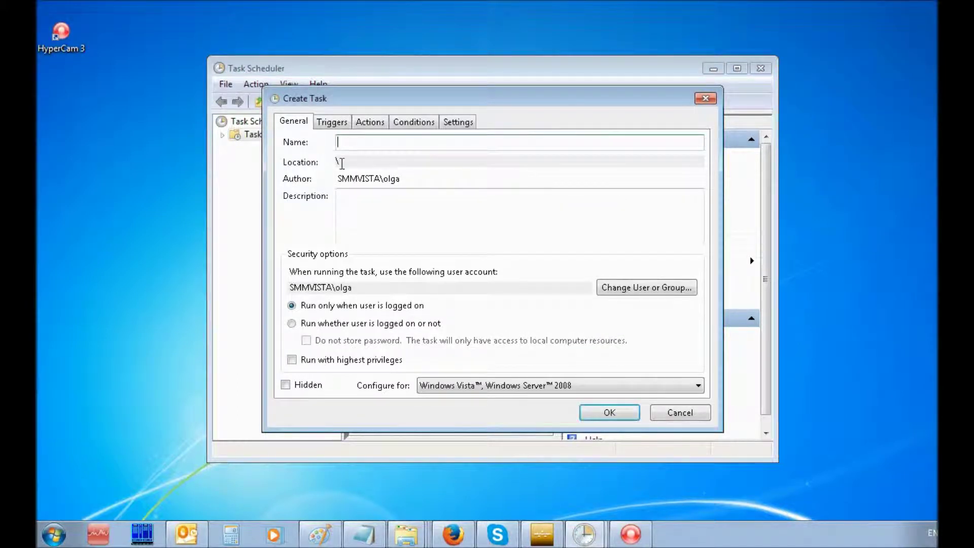
text(HyperCam_s)
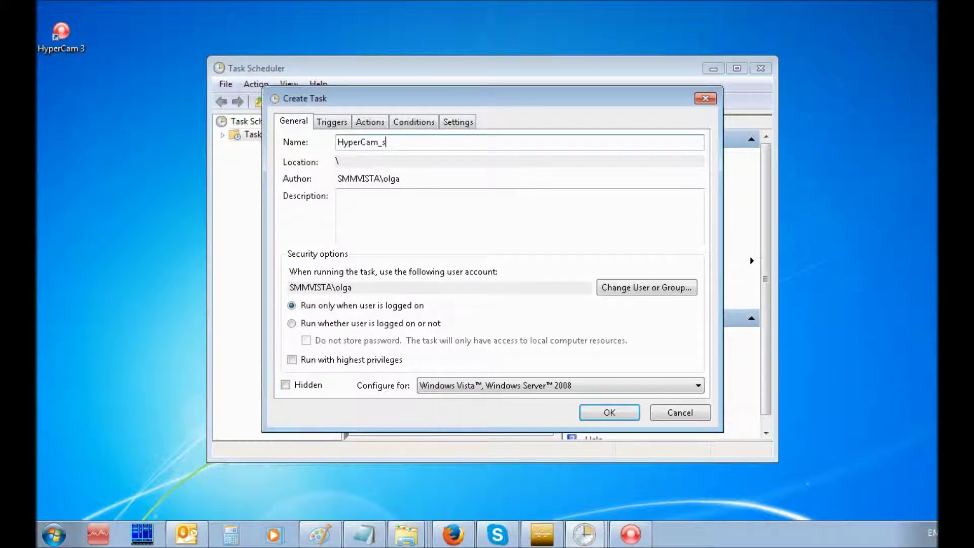
text(tart_record)
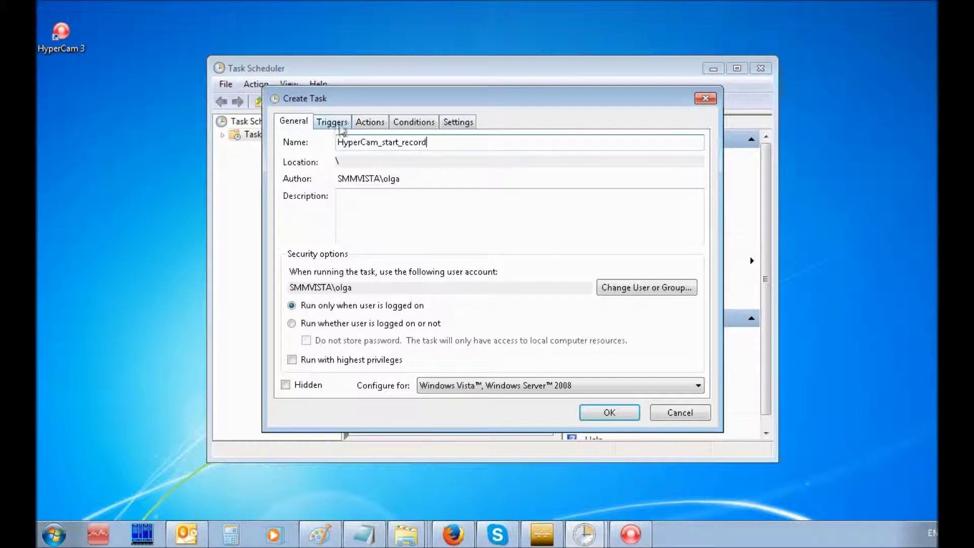
Add a Start a program action that runs SMM_HyperCam.exe from the HyperCam 3 folder with the argument start
click(370, 122)
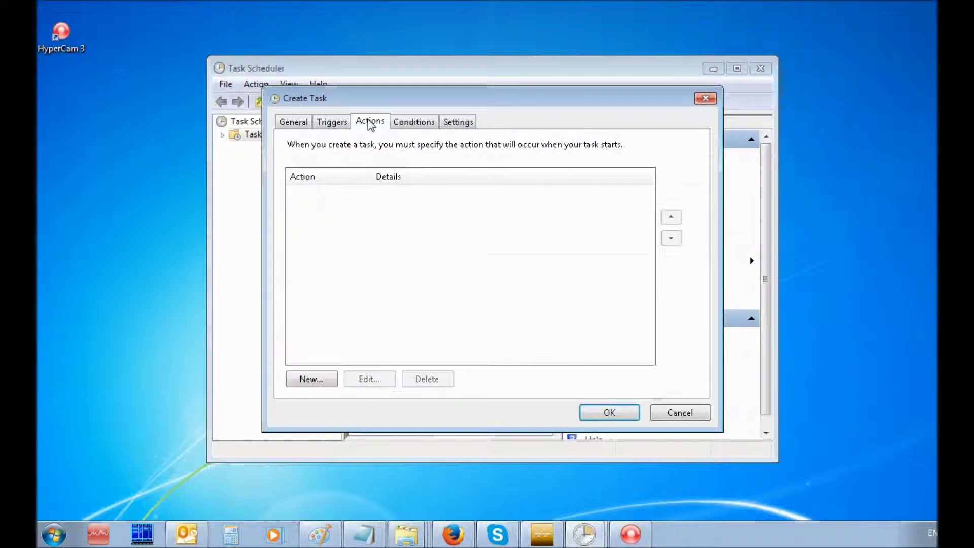
click(320, 384)
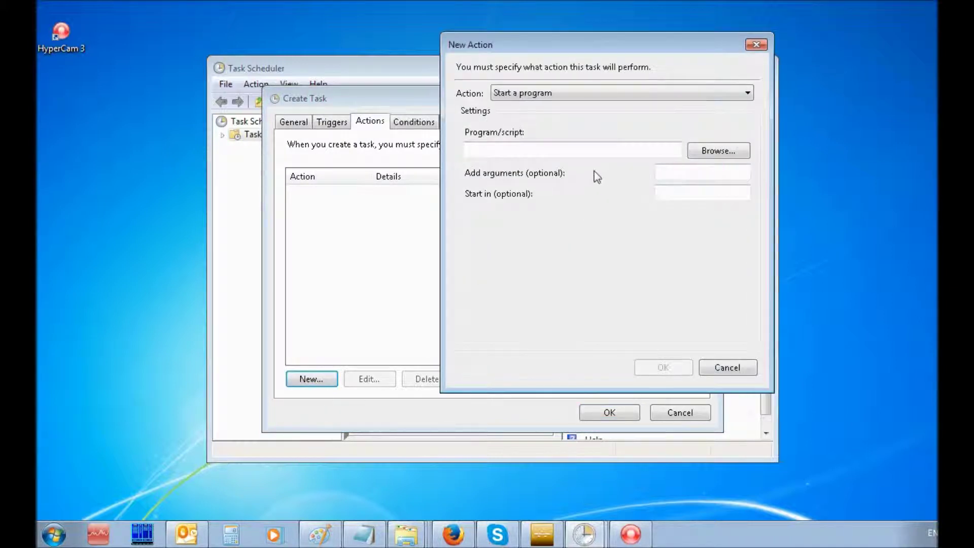
click(705, 152)
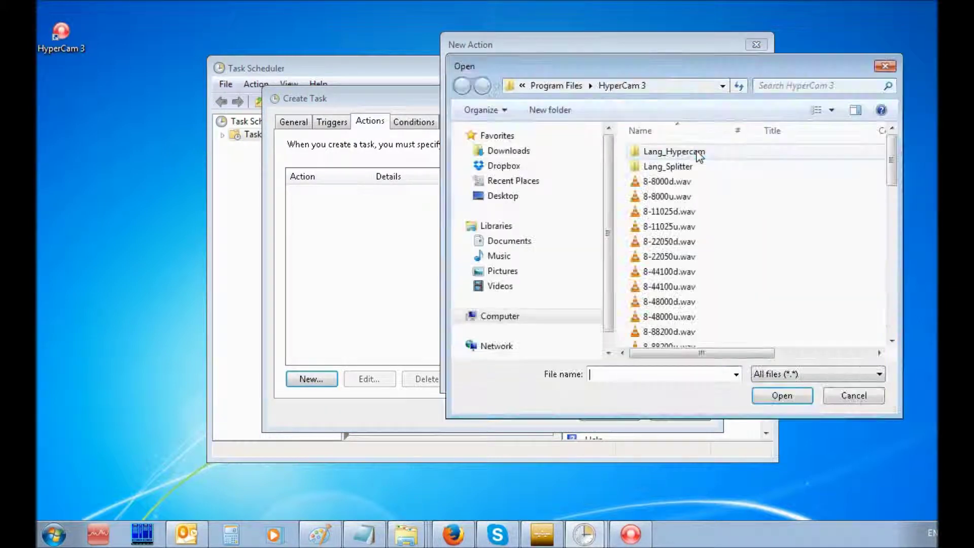
drag(894, 167, 905, 304)
click(736, 286)
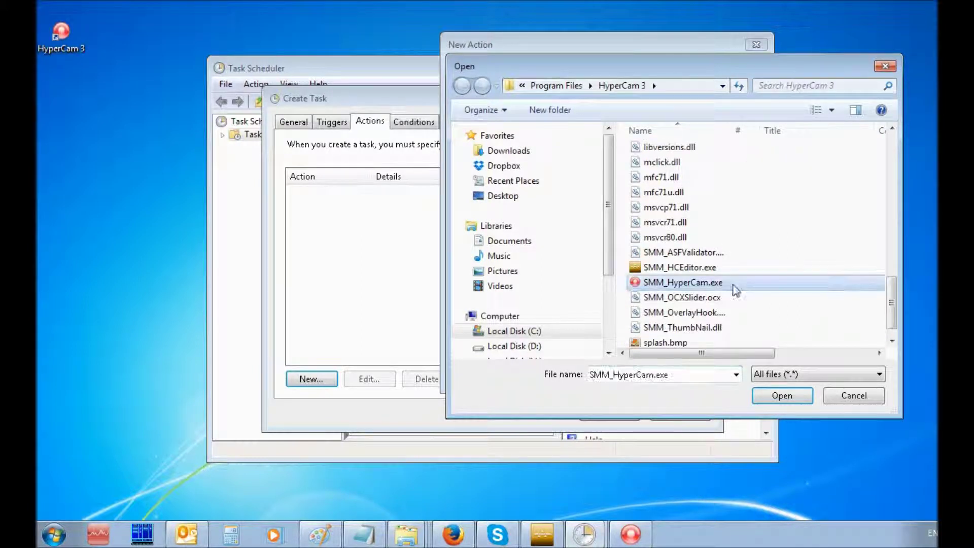
click(796, 396)
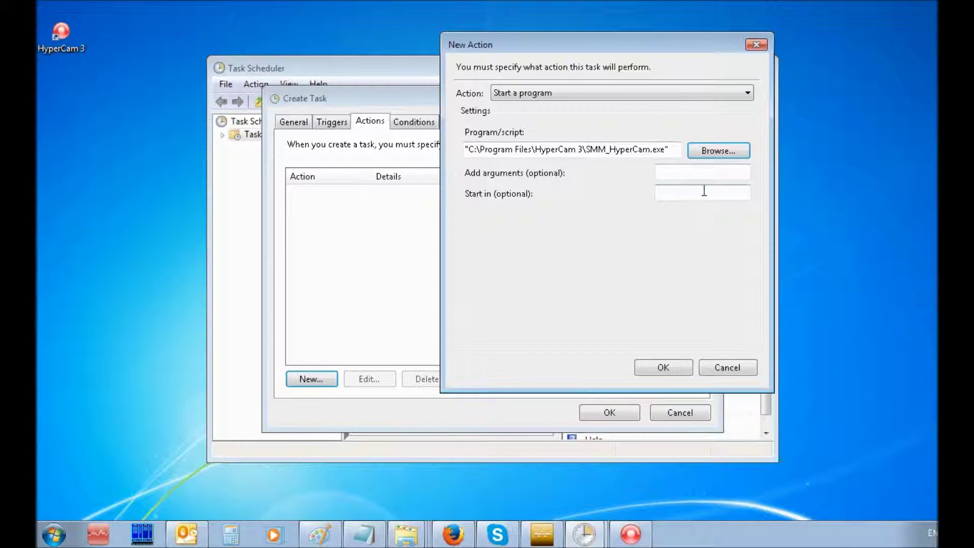
click(696, 173)
text(st)
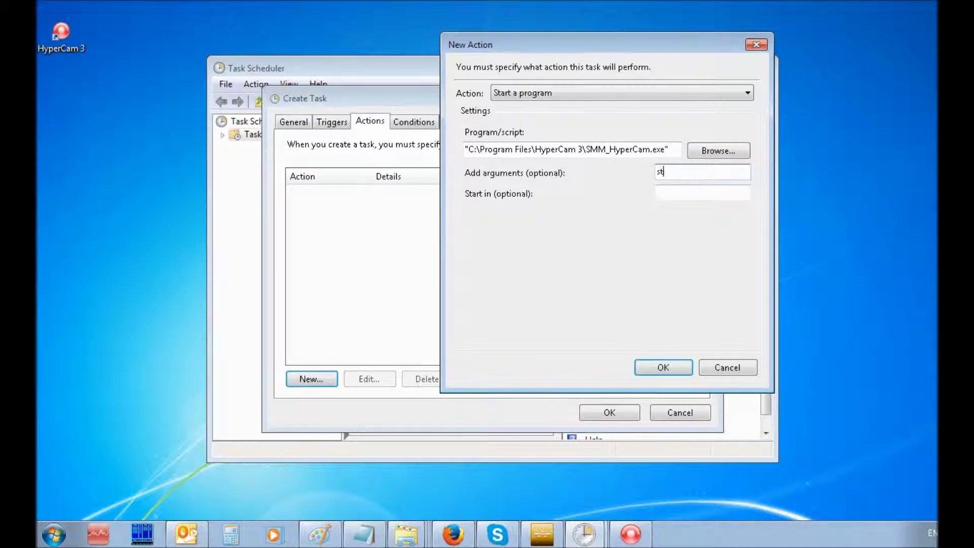
text(art)
click(677, 367)
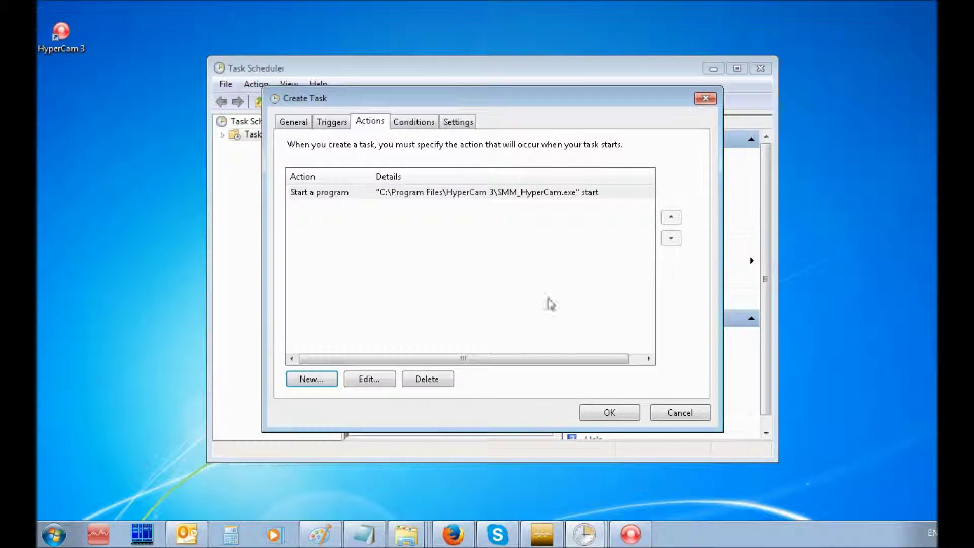
Add a one-time schedule trigger for 9:00 PM on 11/1/2014, and save the task
click(339, 127)
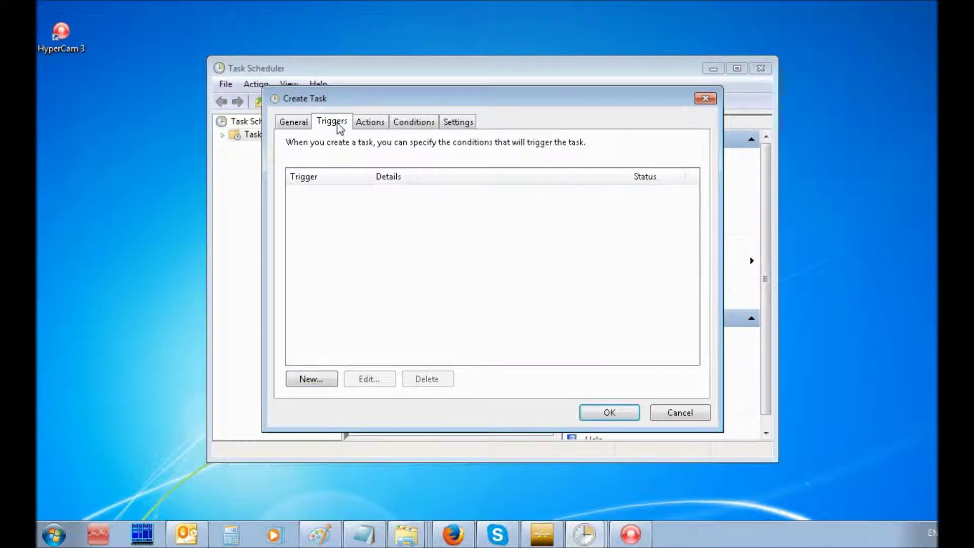
click(322, 379)
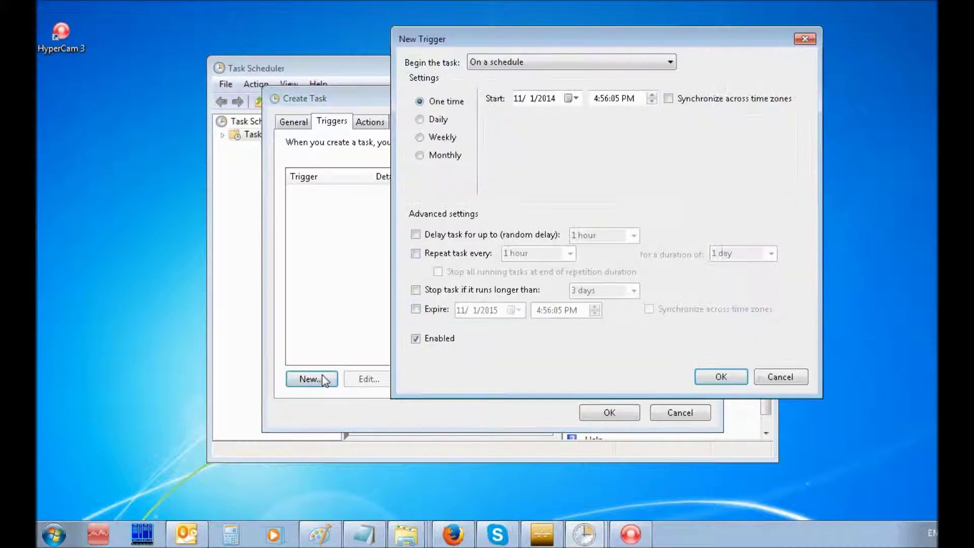
click(599, 100)
text(9)
click(604, 100)
text(00)
click(614, 99)
click(734, 378)
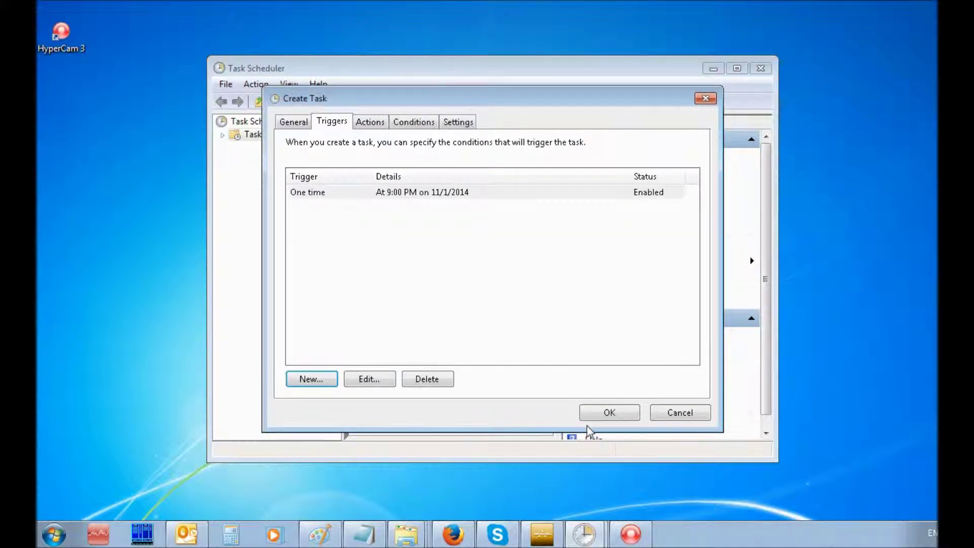
click(600, 415)
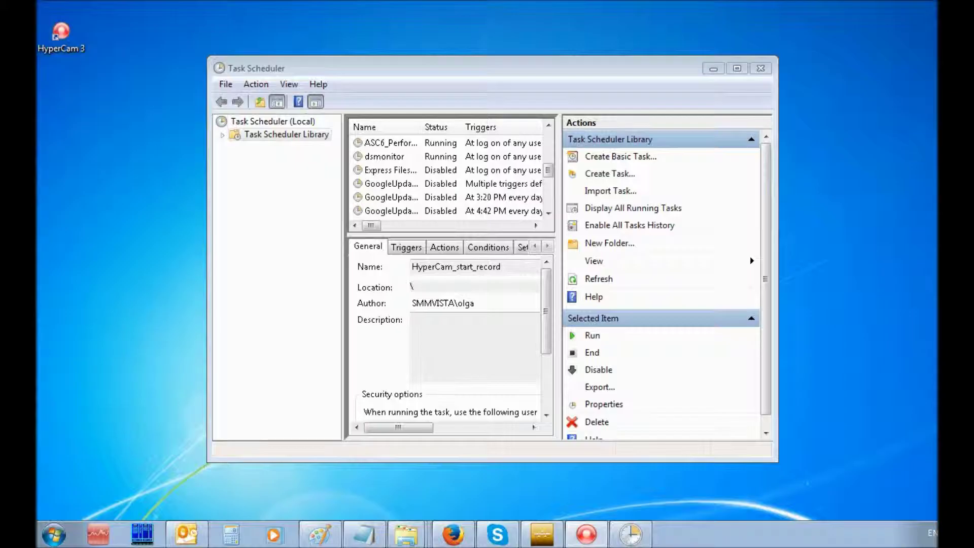
Start creating a third scheduled task and name it HyperCam_stop
click(609, 174)
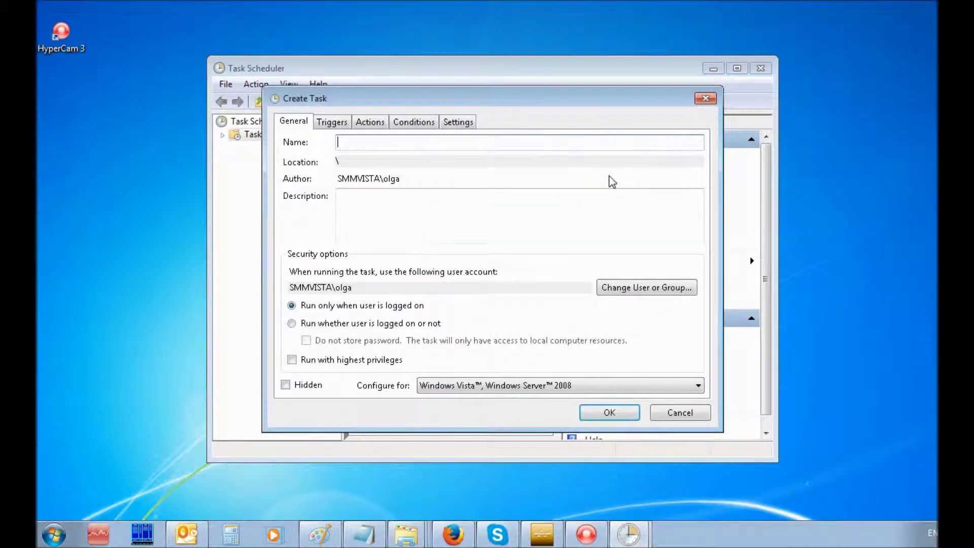
text(HyperCam_stop)
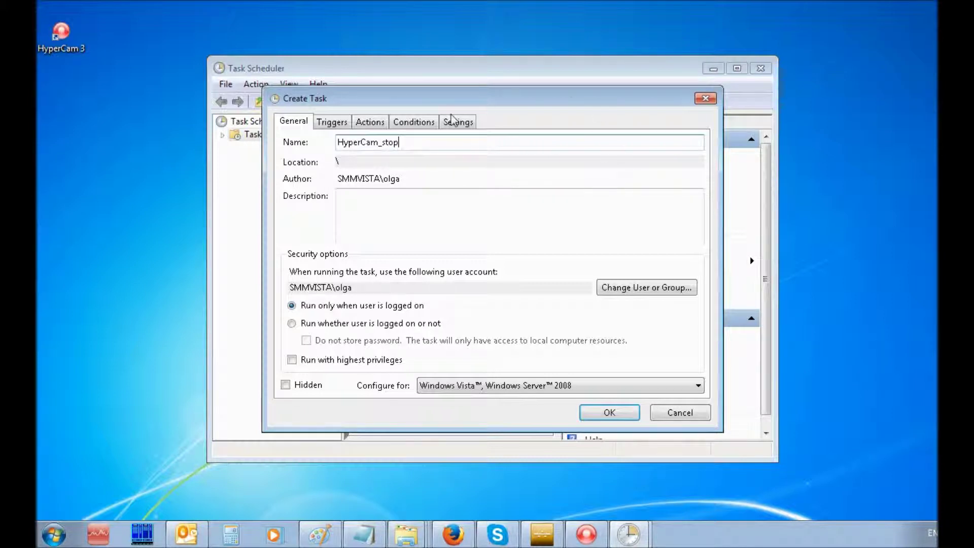
Add a Start a program action that runs SMM_HyperCam.exe from the HyperCam 3 folder with the argument stop
click(374, 126)
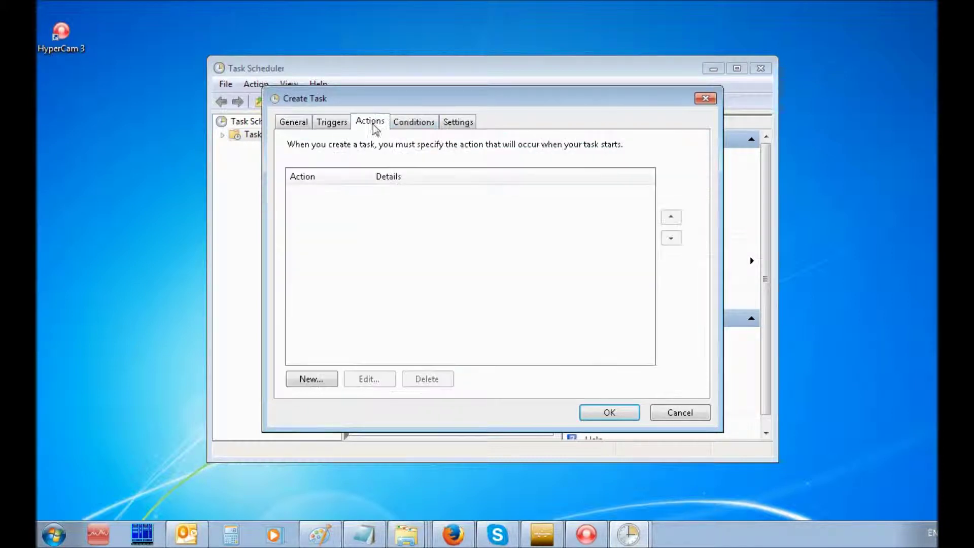
click(327, 383)
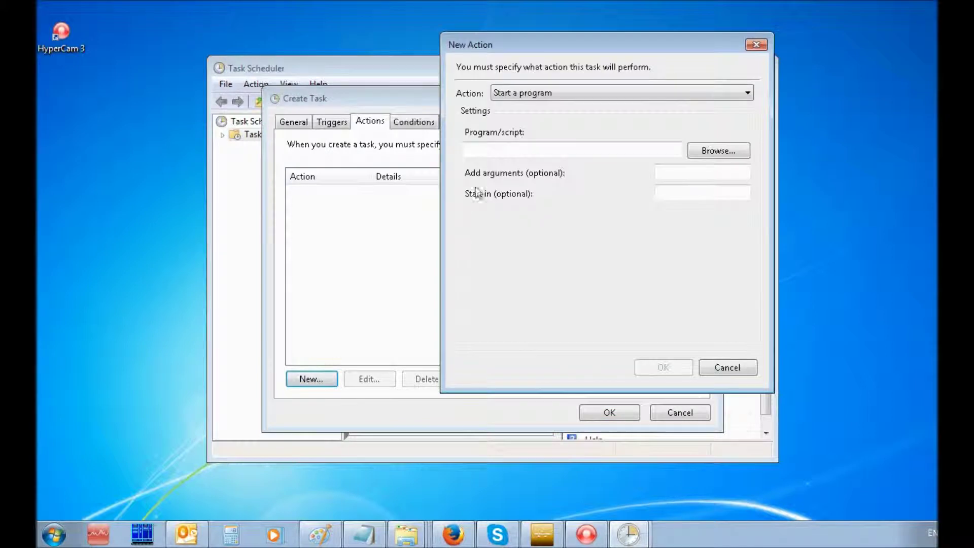
click(495, 147)
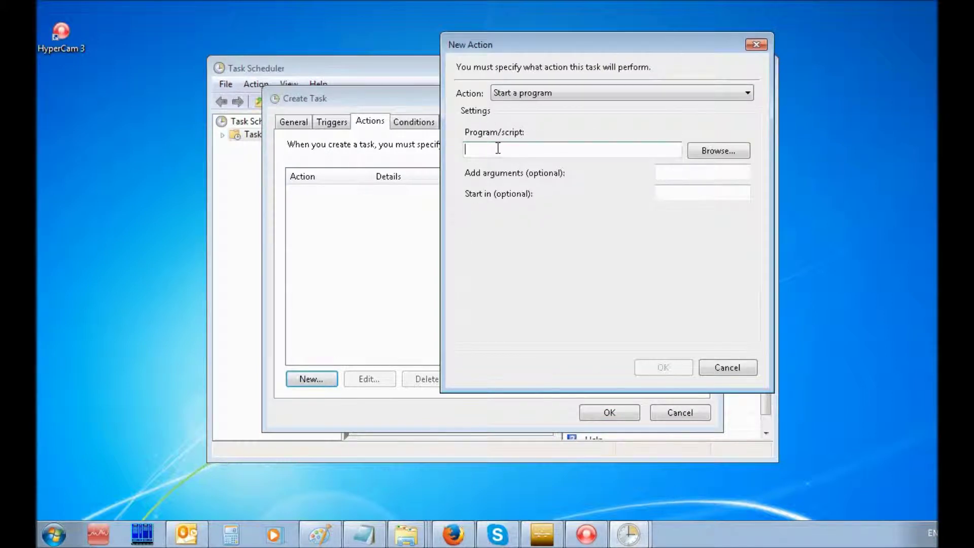
click(738, 150)
click(738, 151)
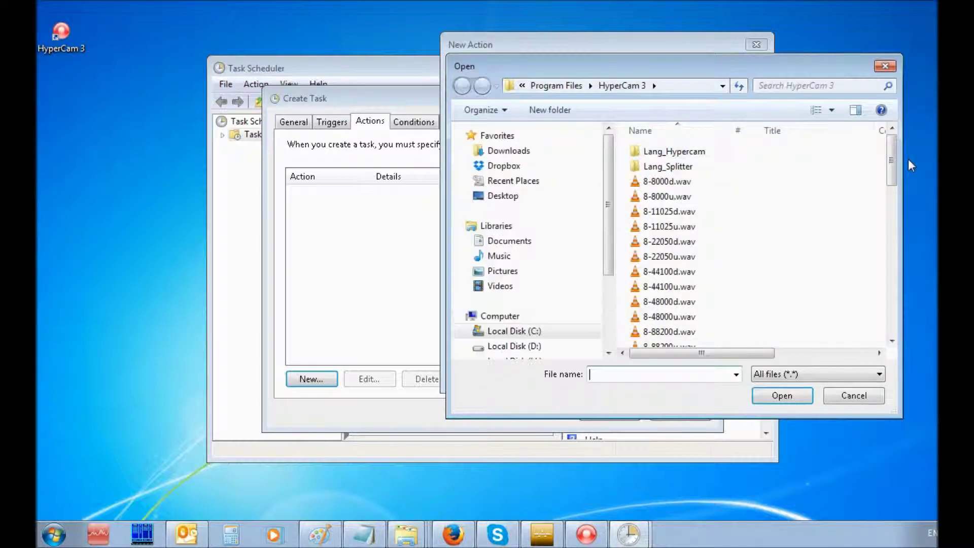
drag(892, 157, 901, 325)
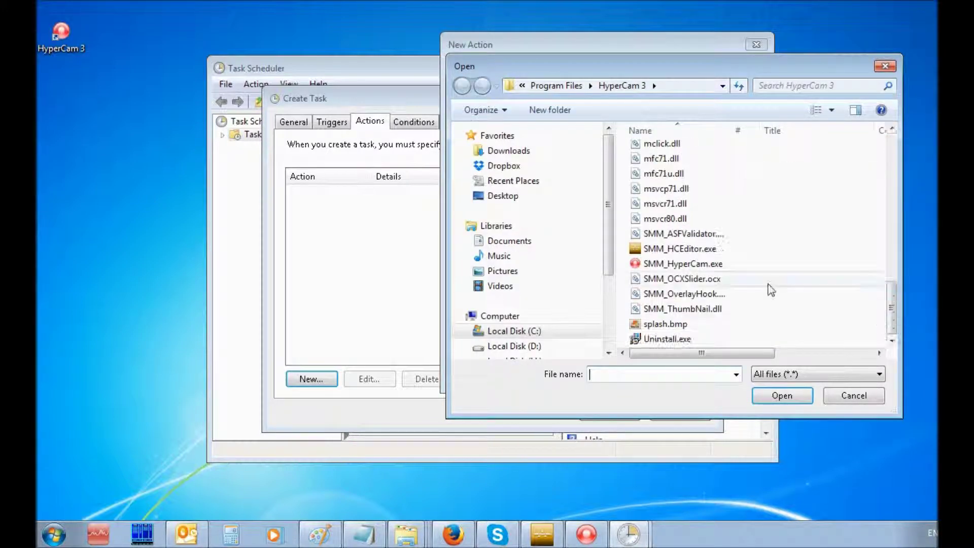
click(722, 265)
click(799, 393)
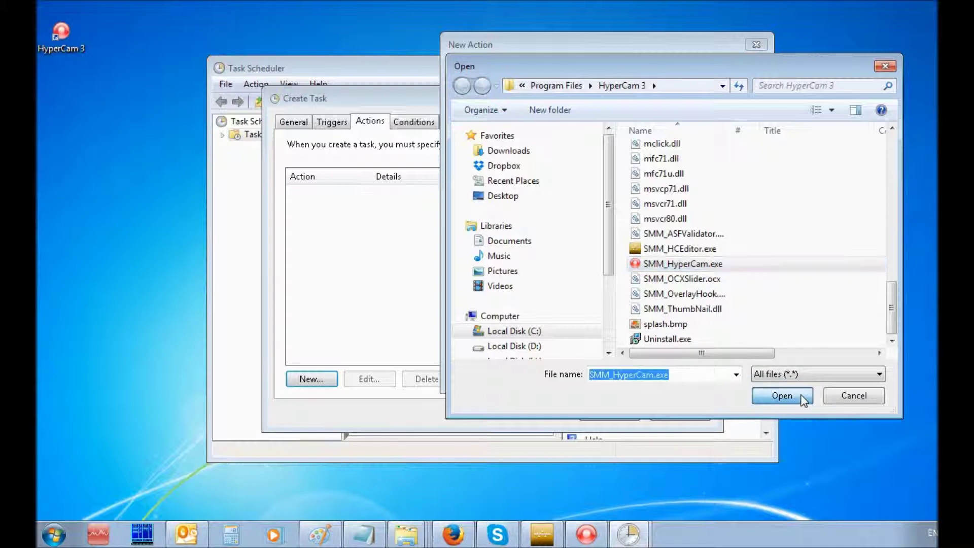
click(685, 174)
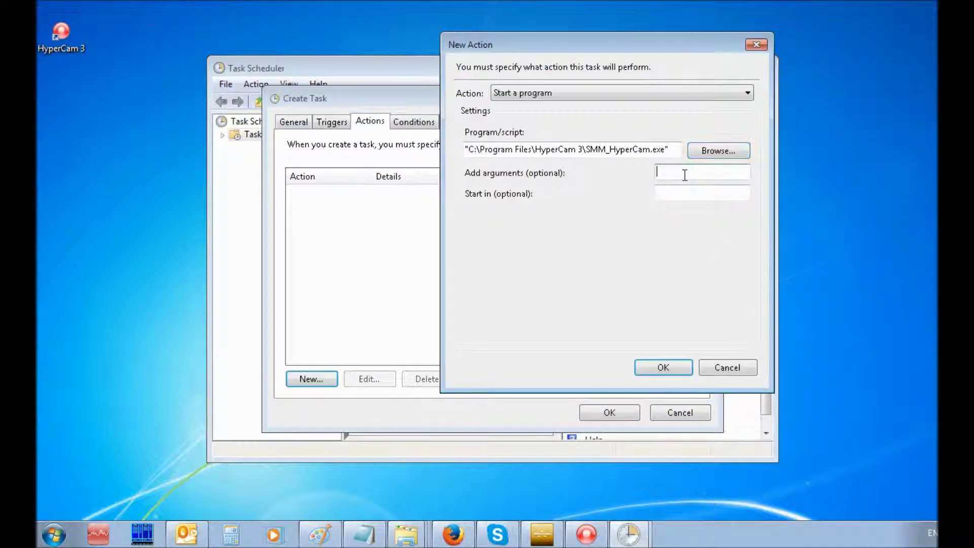
text(stop)
click(666, 366)
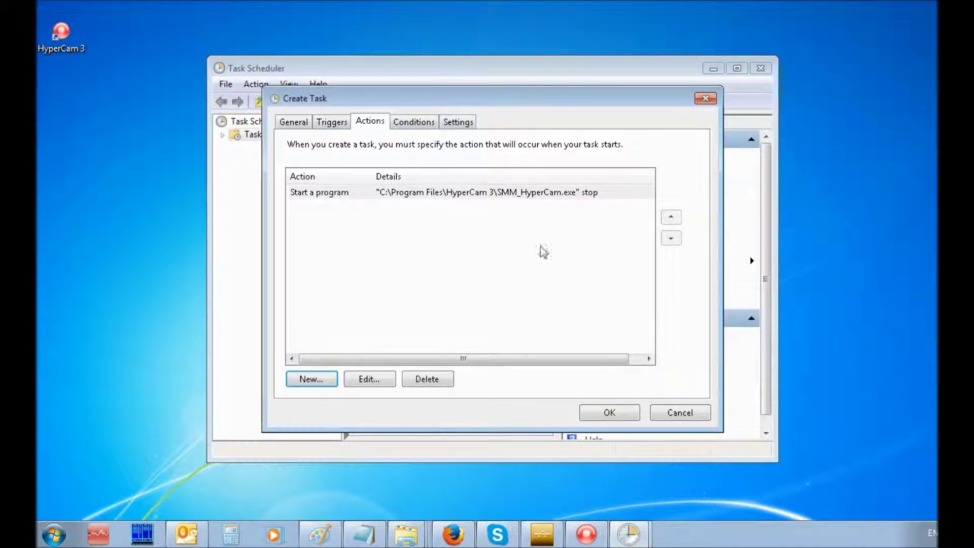
Add a one-time schedule trigger for 11:00 PM on 11/1/2014, save the task and close Task Scheduler
click(332, 122)
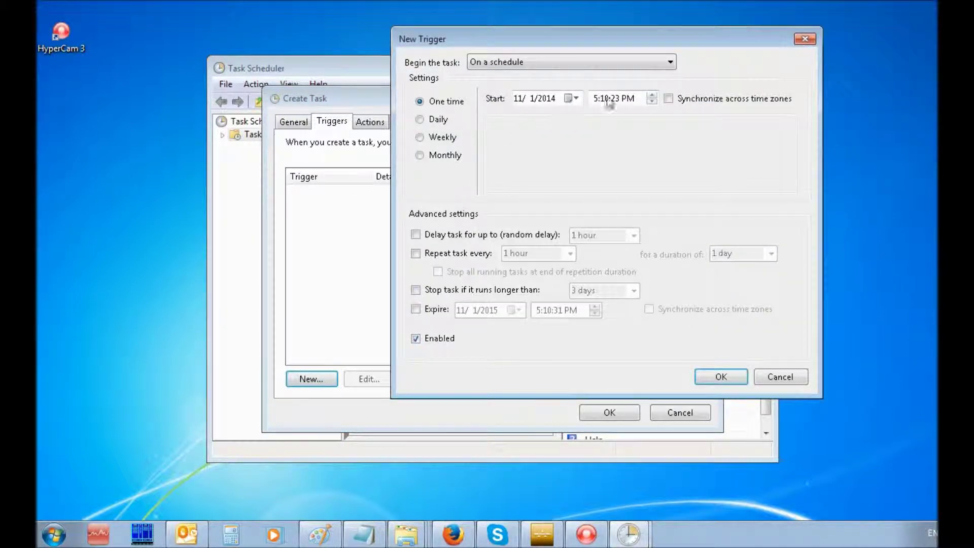
click(596, 100)
click(602, 99)
click(615, 100)
click(721, 377)
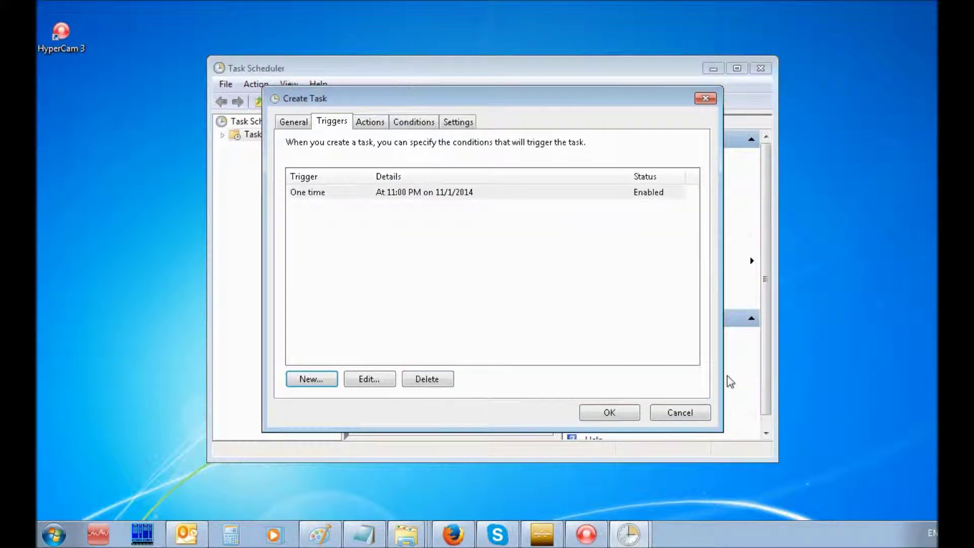
click(613, 412)
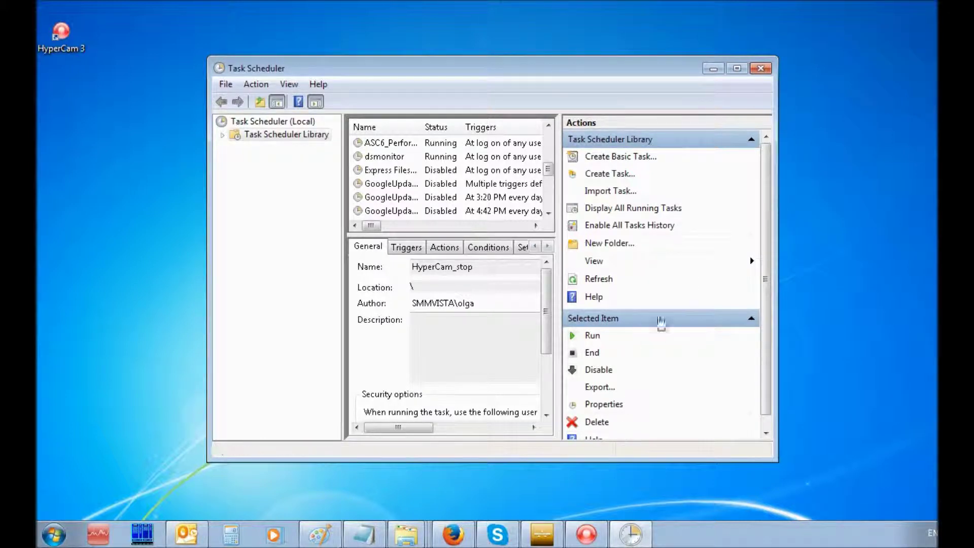
click(761, 69)
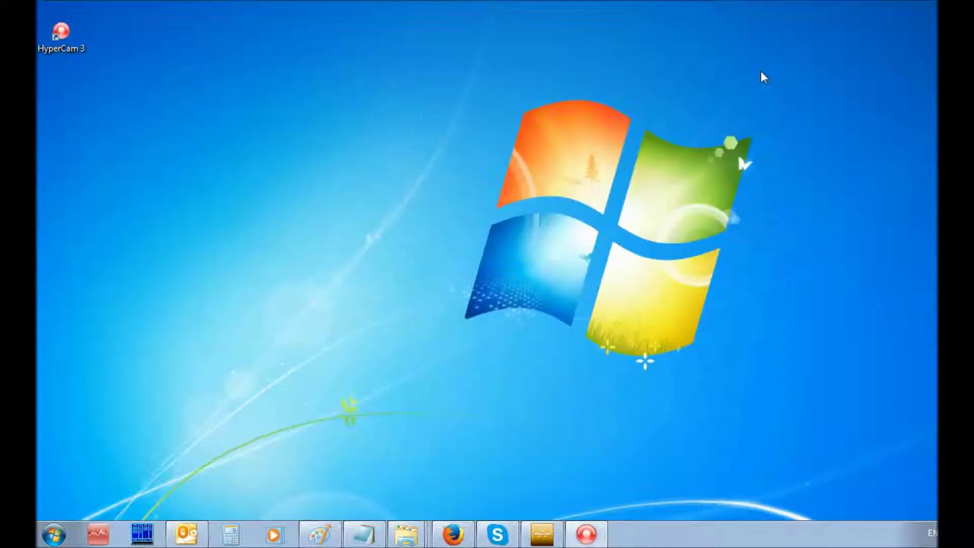